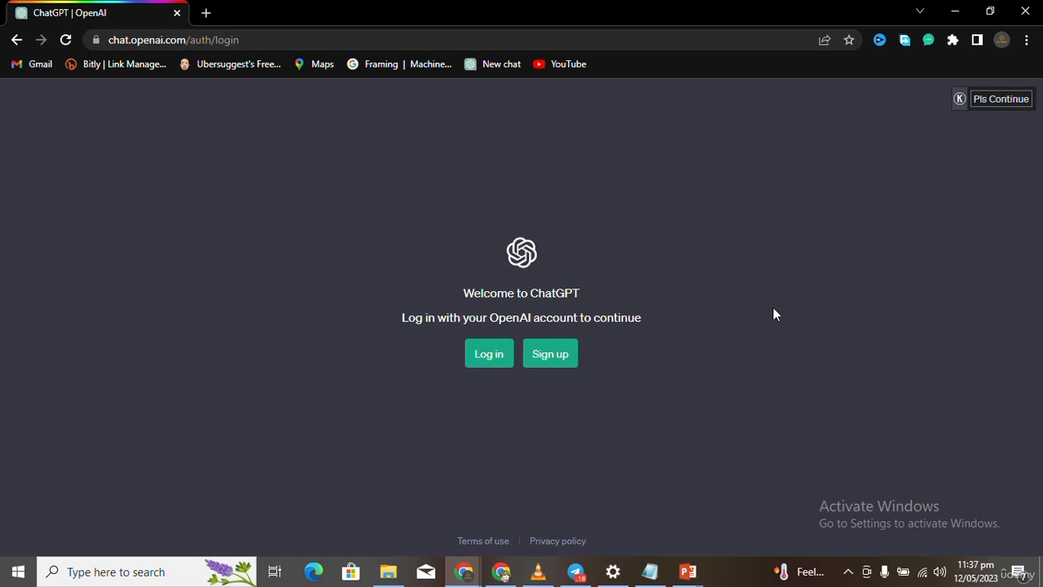
double_click(599, 323)
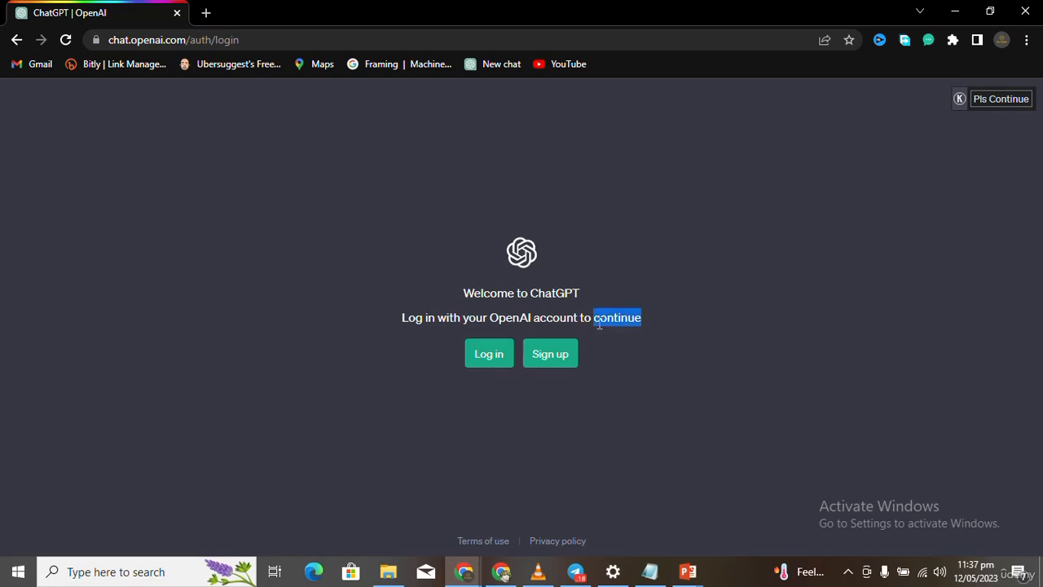
click(129, 40)
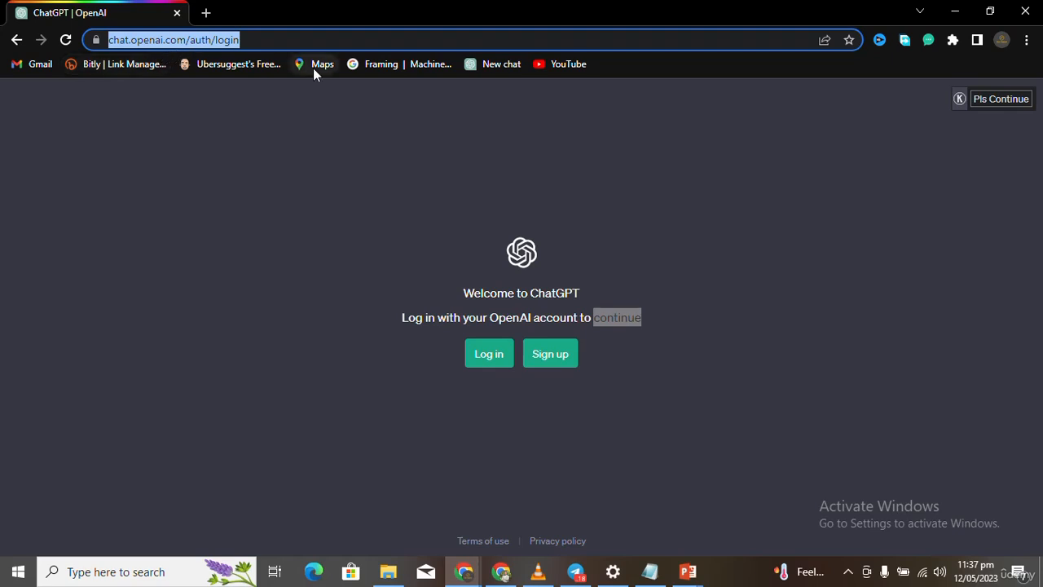
click(438, 224)
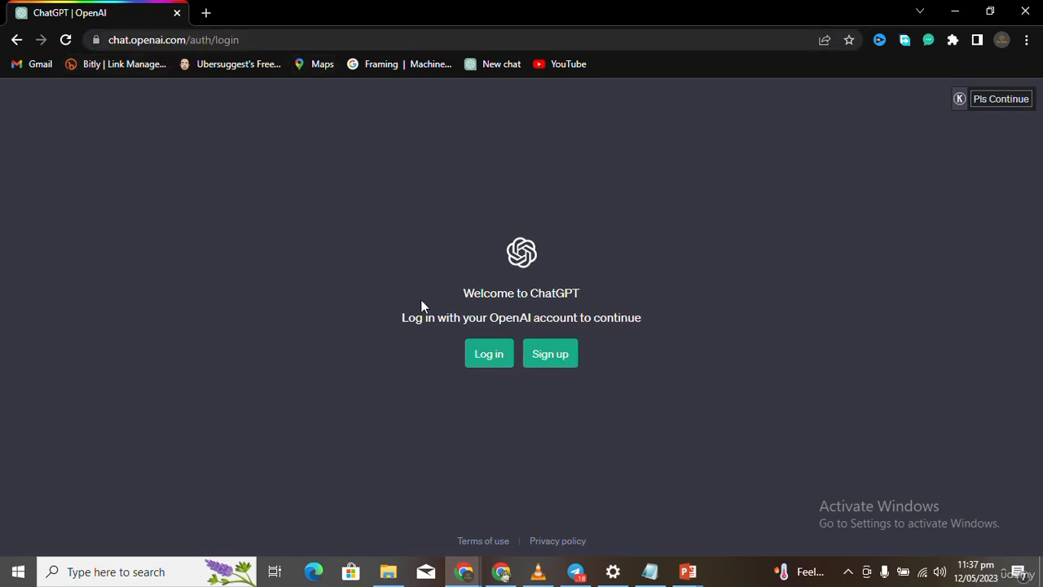
Step: Open the account sign-up page and look over the available ways to create an account
click(551, 355)
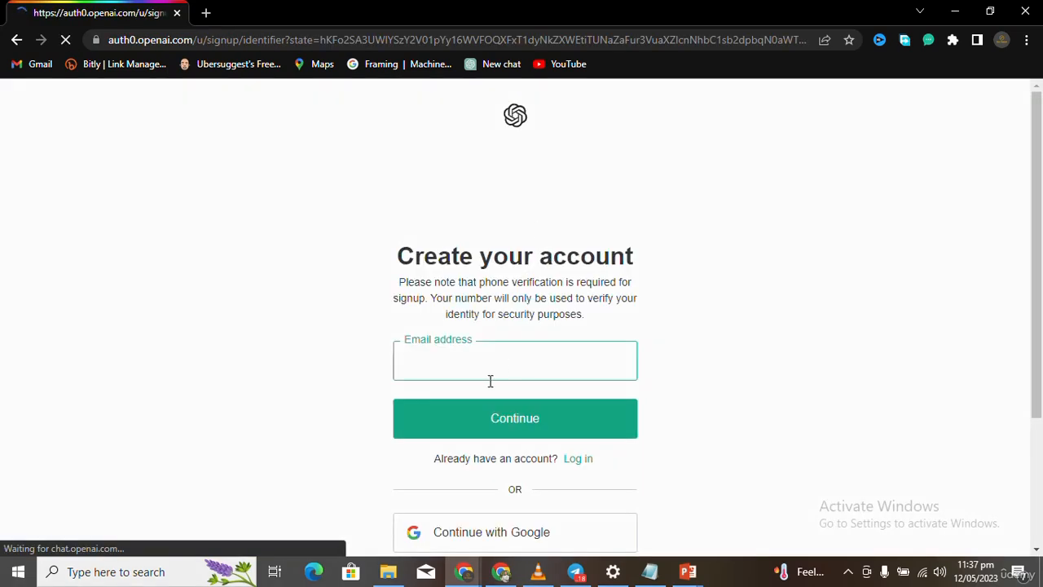
drag(1036, 209, 1038, 321)
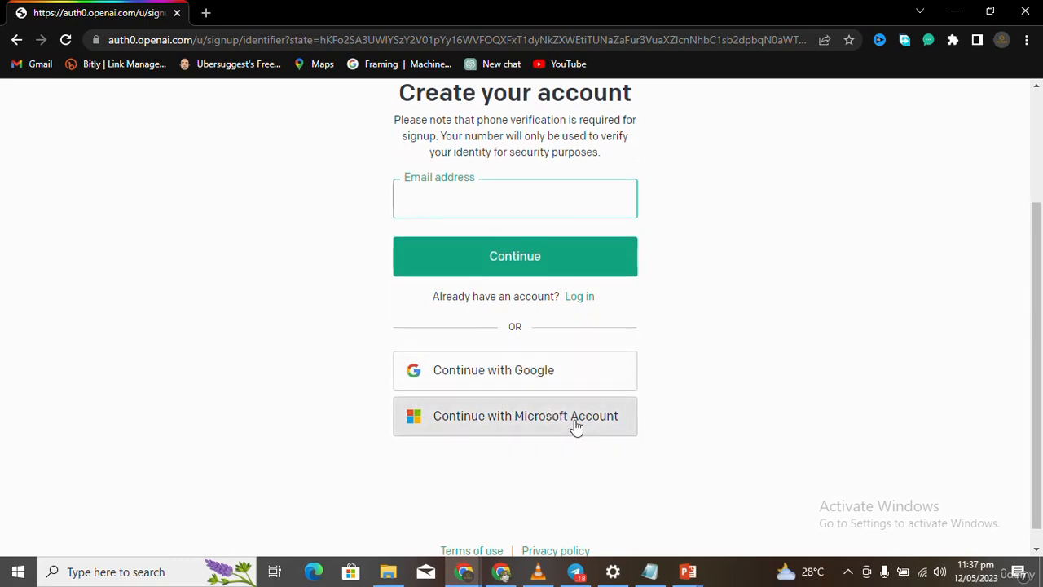
Step: Switch from sign-up to the login page and log in with the existing Google account
click(582, 301)
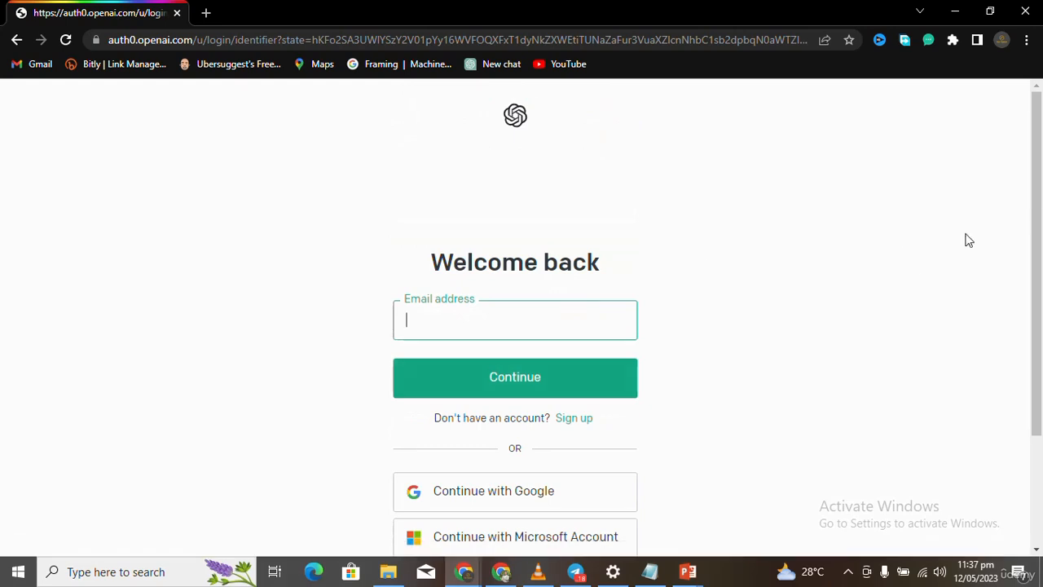
drag(1035, 164, 1035, 269)
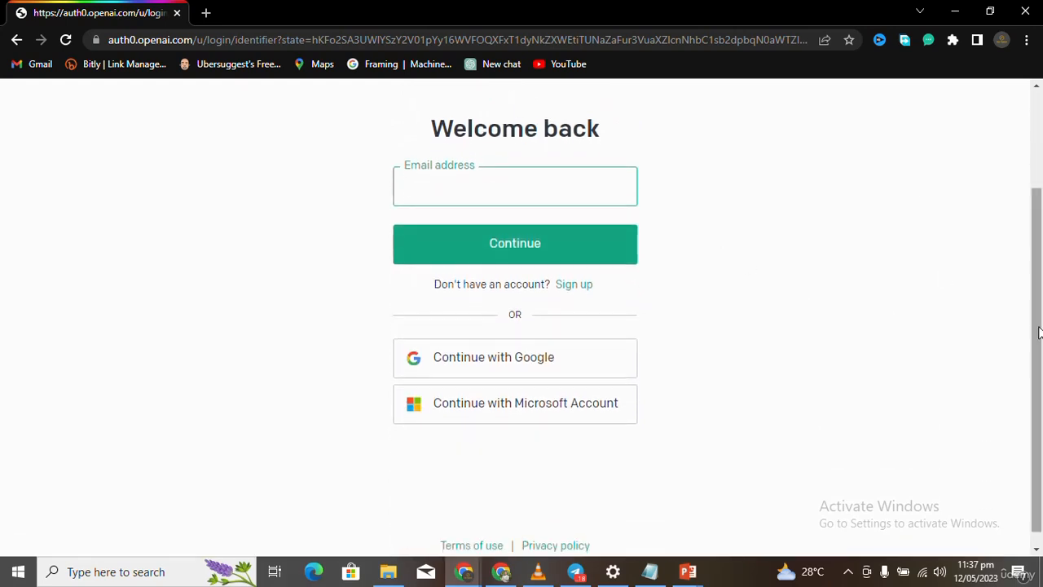
drag(1038, 332, 1029, 285)
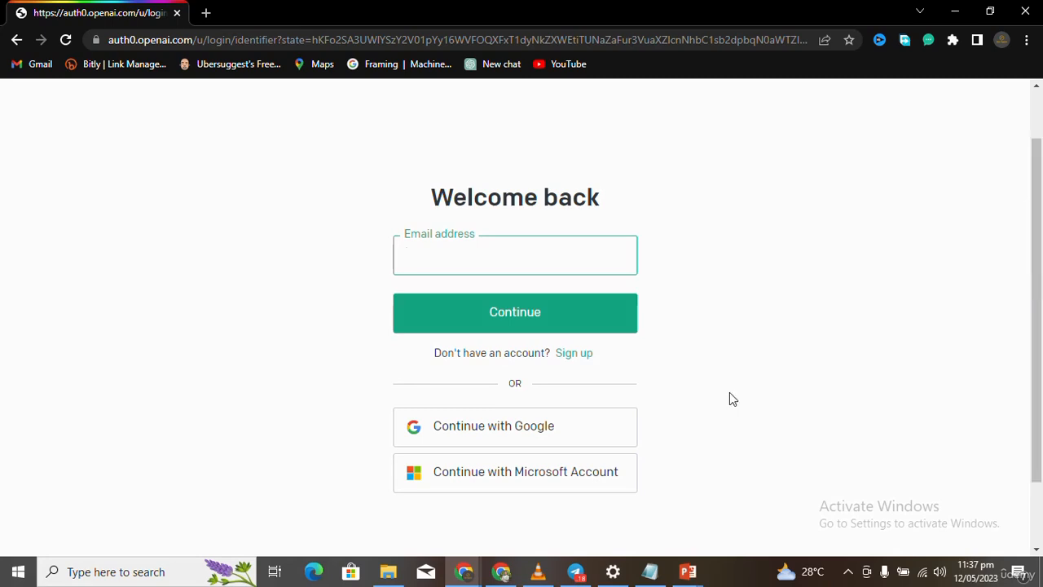
click(575, 429)
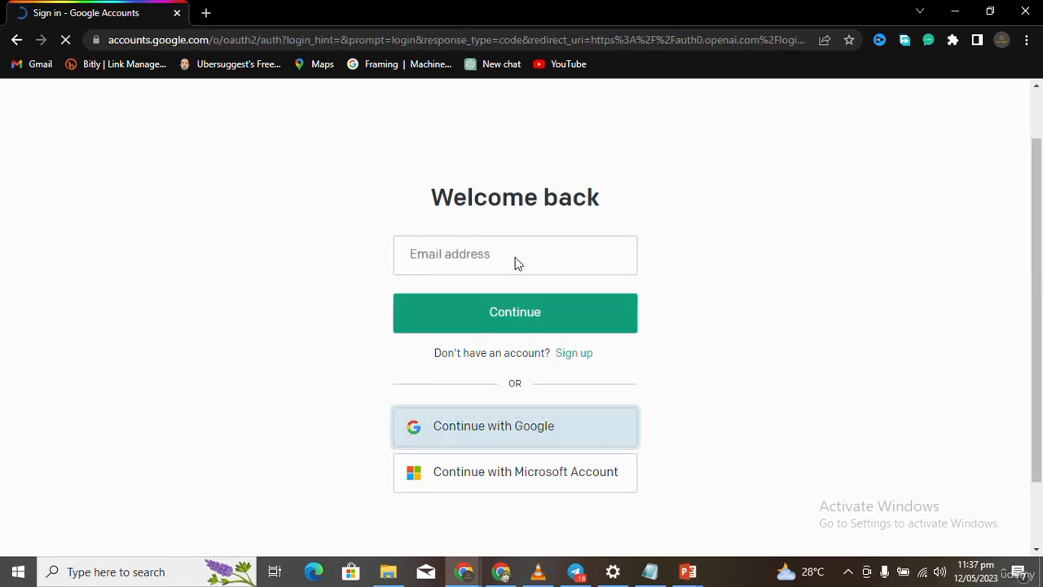
click(543, 343)
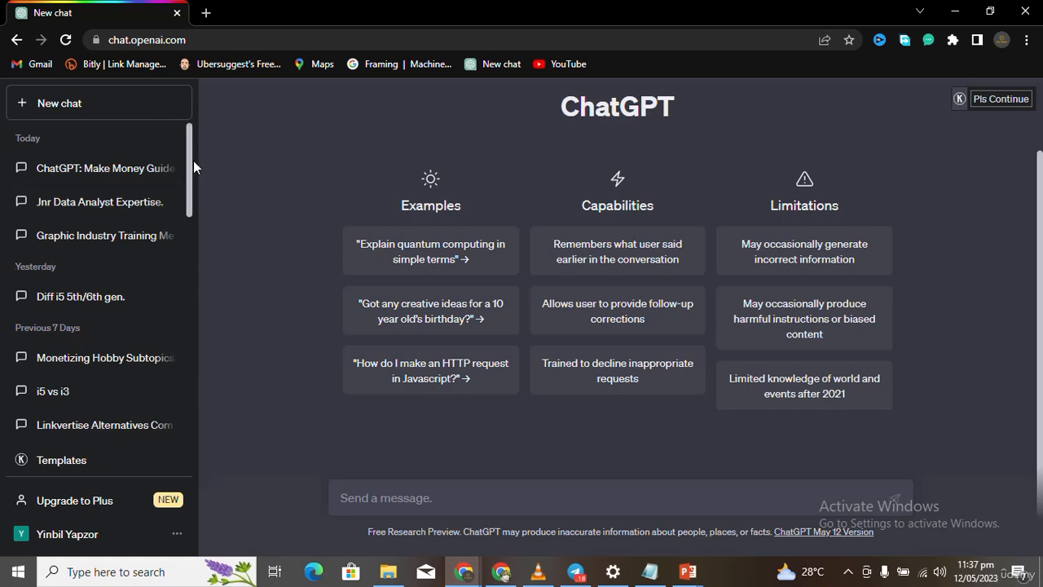
Step: Look through the history of previous chats, from today's back to those of the previous 30 days
drag(193, 160, 180, 230)
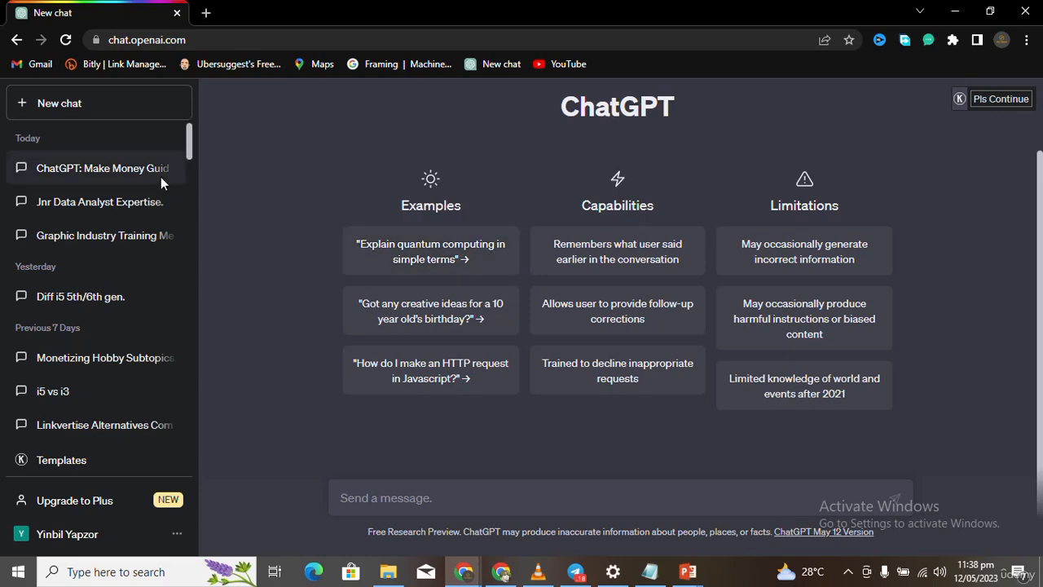
drag(187, 146, 195, 335)
drag(189, 295, 187, 152)
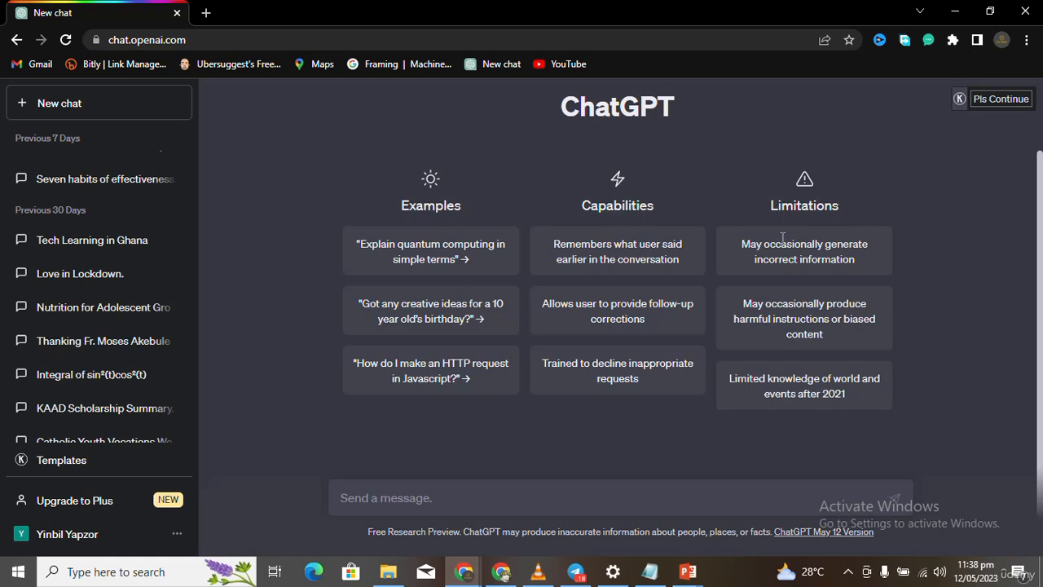
Step: Send the prompt "suggest a name for a business involing selling clothes to students" in the new chat
click(488, 501)
text(sug)
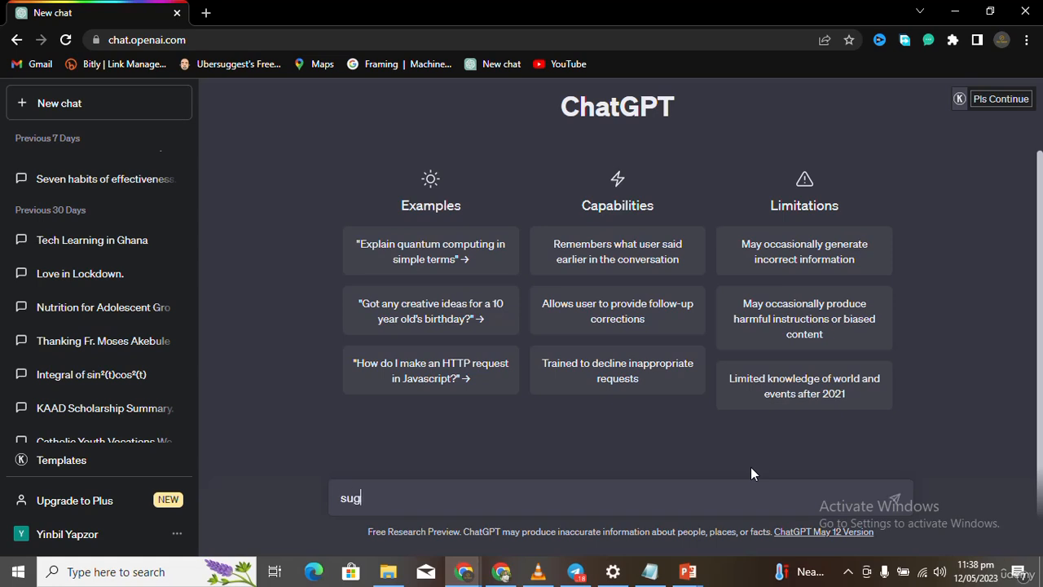
text(gest a name for a business inci)
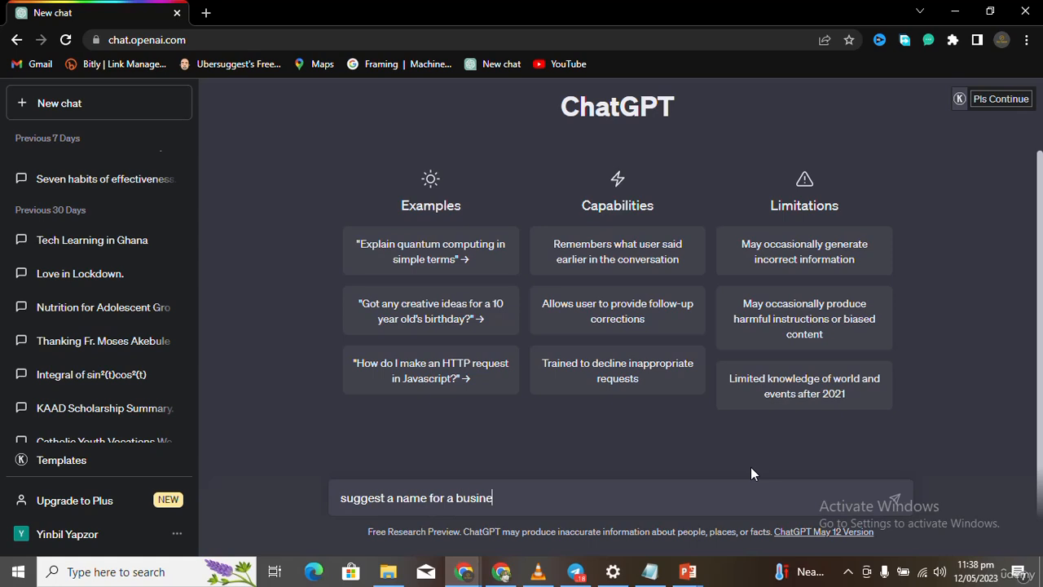
key(BackSpace)
key(BackSpace)
text(o)
key(BackSpace)
text(voling sellin)
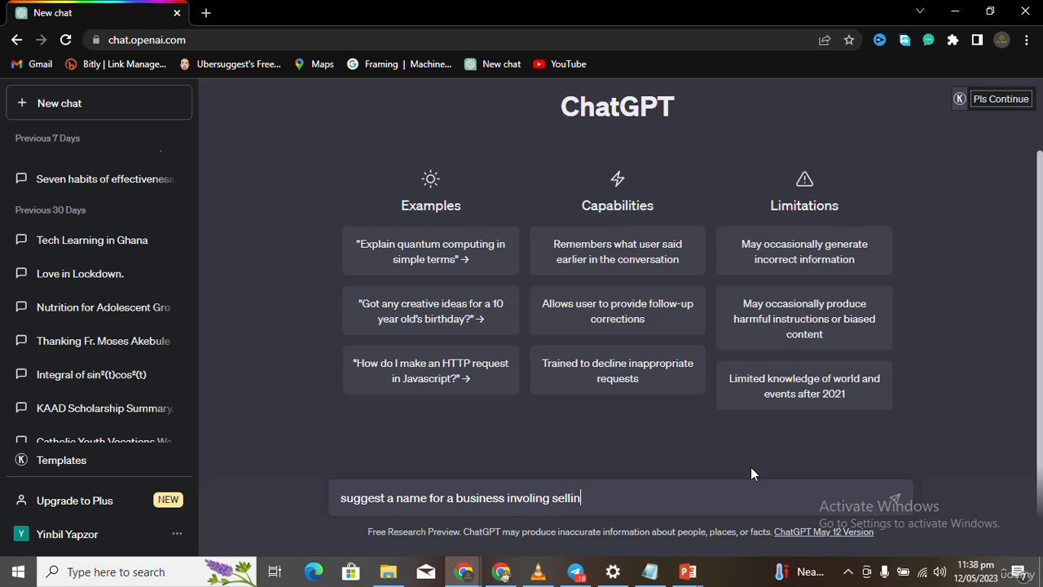
text(g clothes to students)
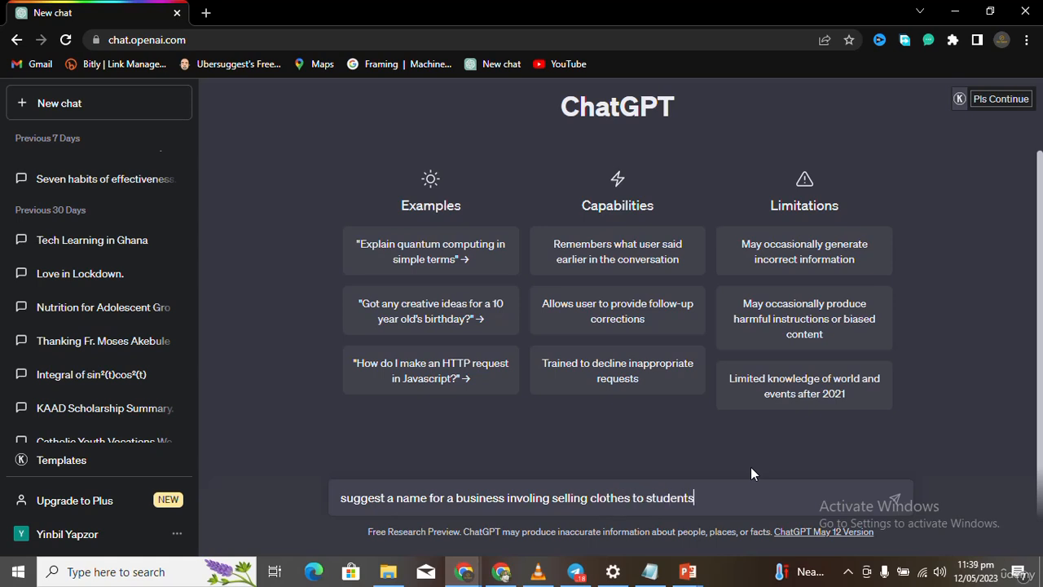
key(Return)
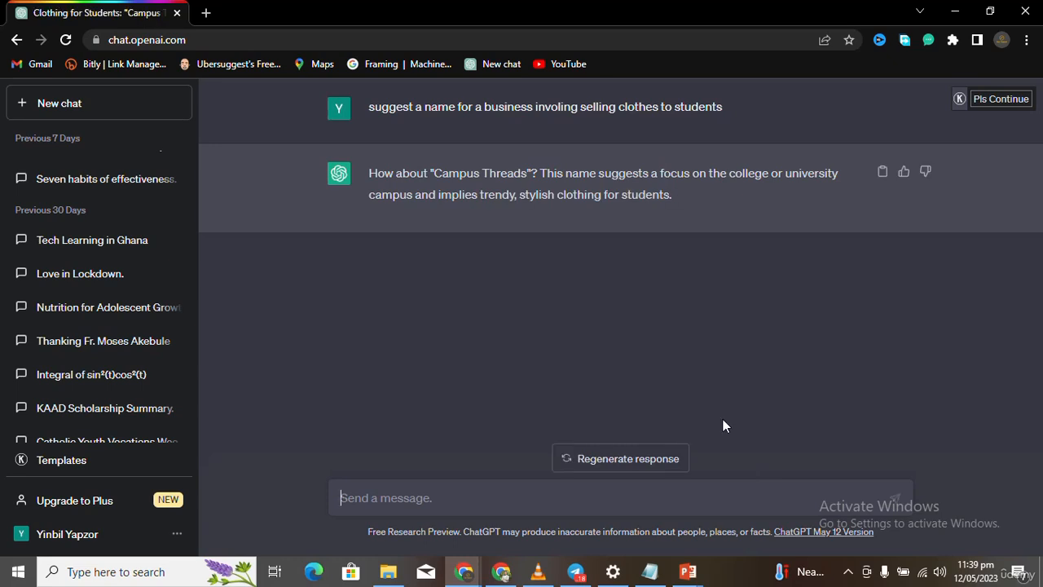
Step: Check the suggested business name in the reply and send the follow-up prompt "more ideas"
drag(435, 173, 518, 180)
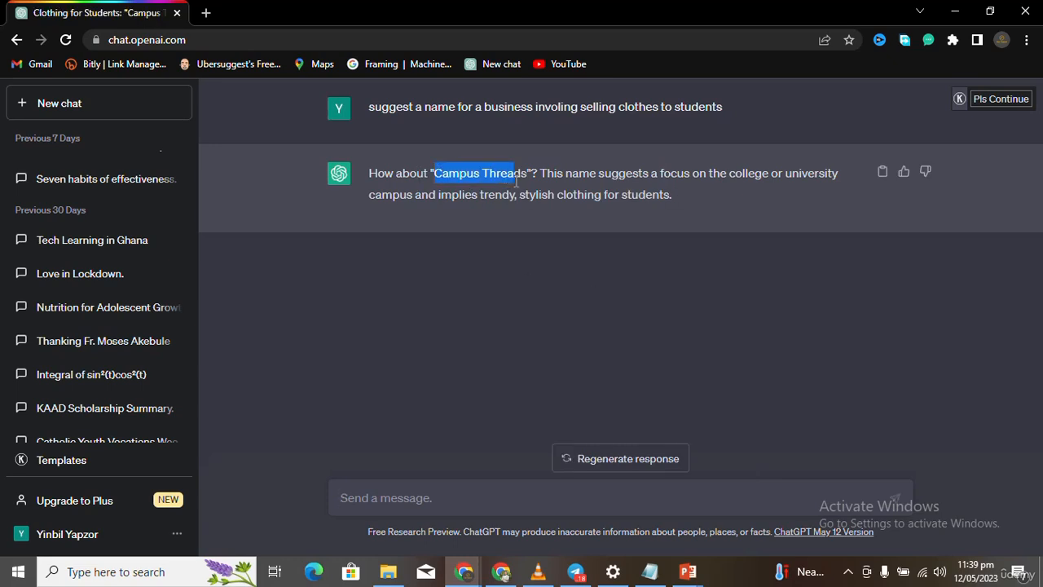
click(494, 287)
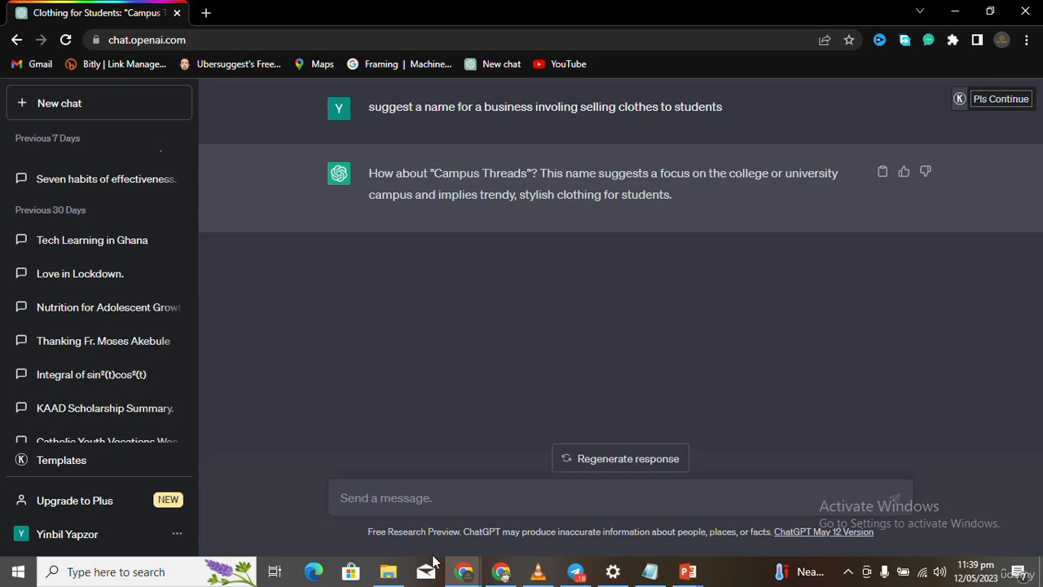
click(416, 489)
mouse_move(1016, 107)
click(378, 495)
text(more ideas)
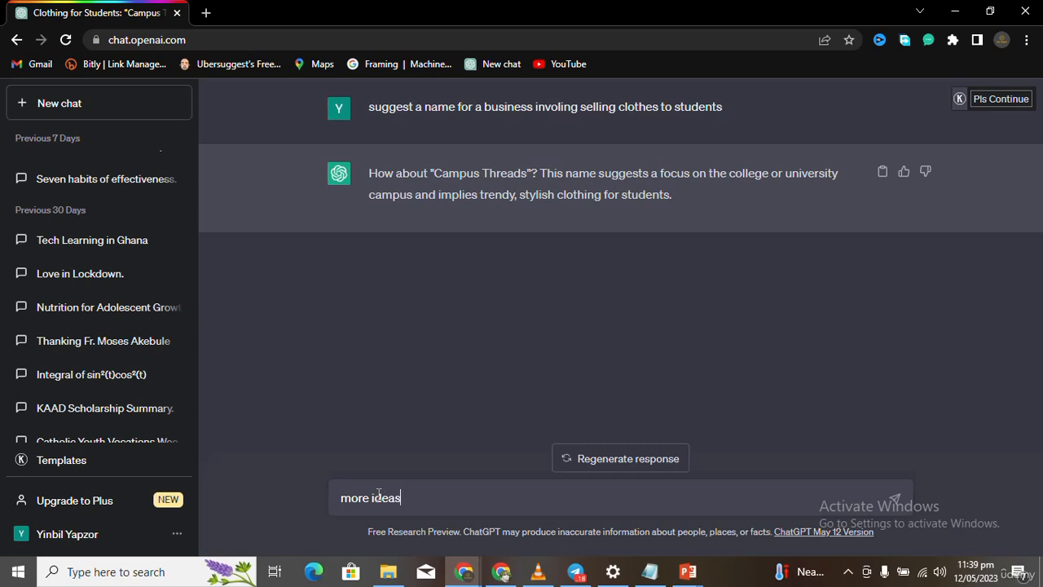
key(Return)
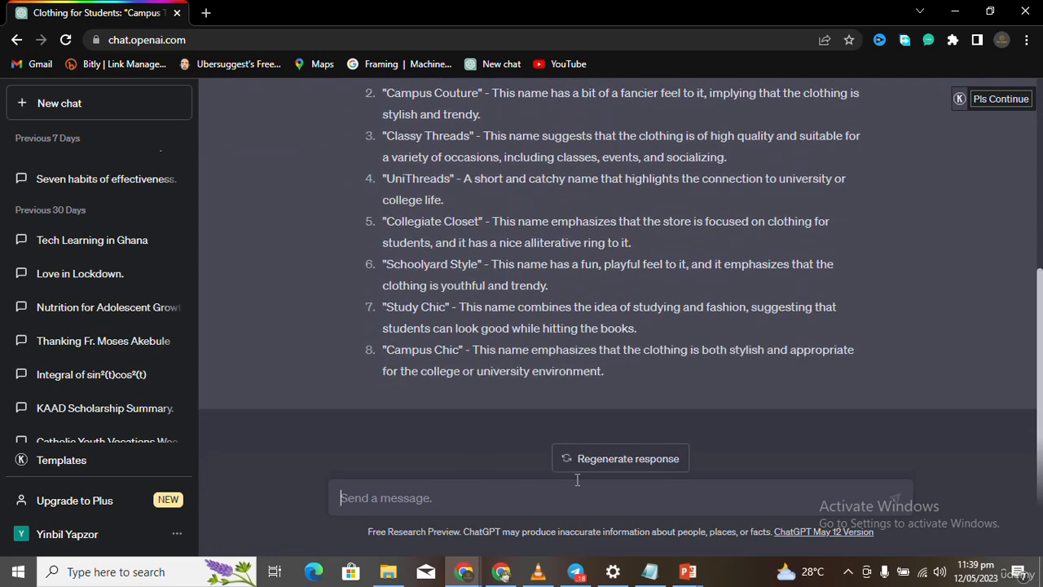
Step: Send the follow-up prompt "how do i start it" in the same chat
click(413, 505)
text(how do i start it)
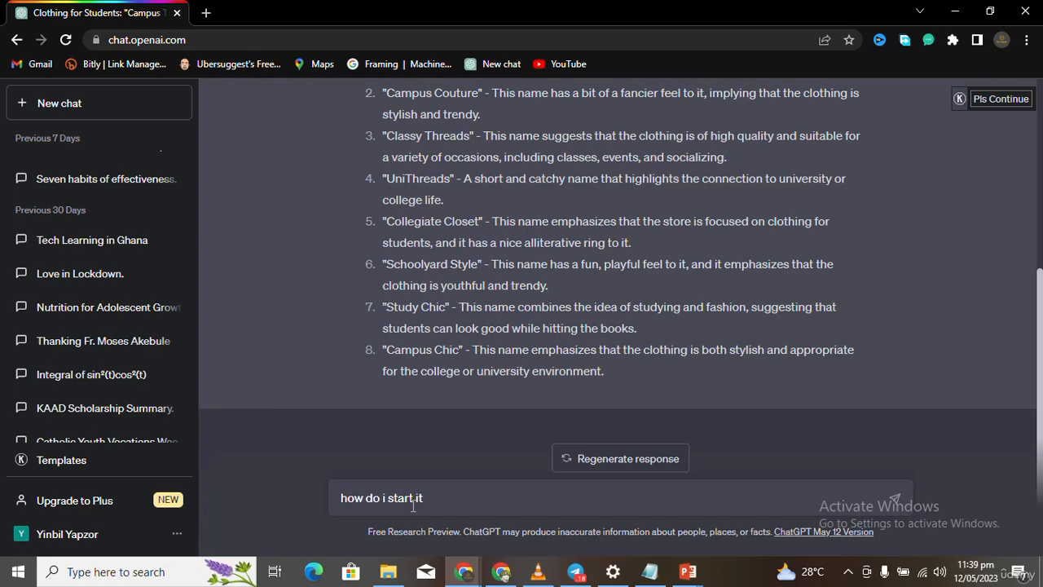
key(Return)
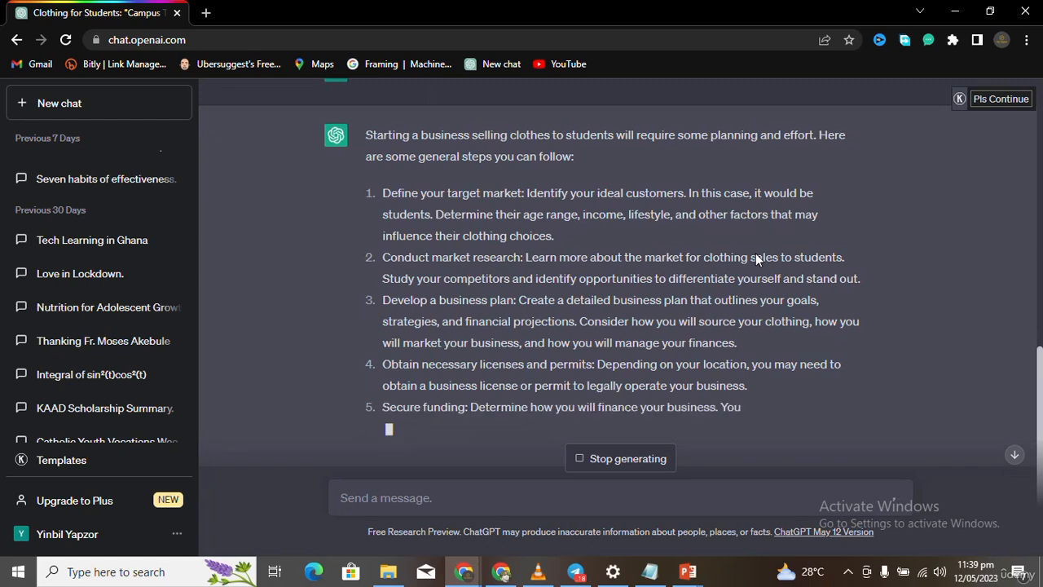
Step: Read through the numbered steps for starting the student clothing business, from the target market to launch and promotion
triple_click(642, 192)
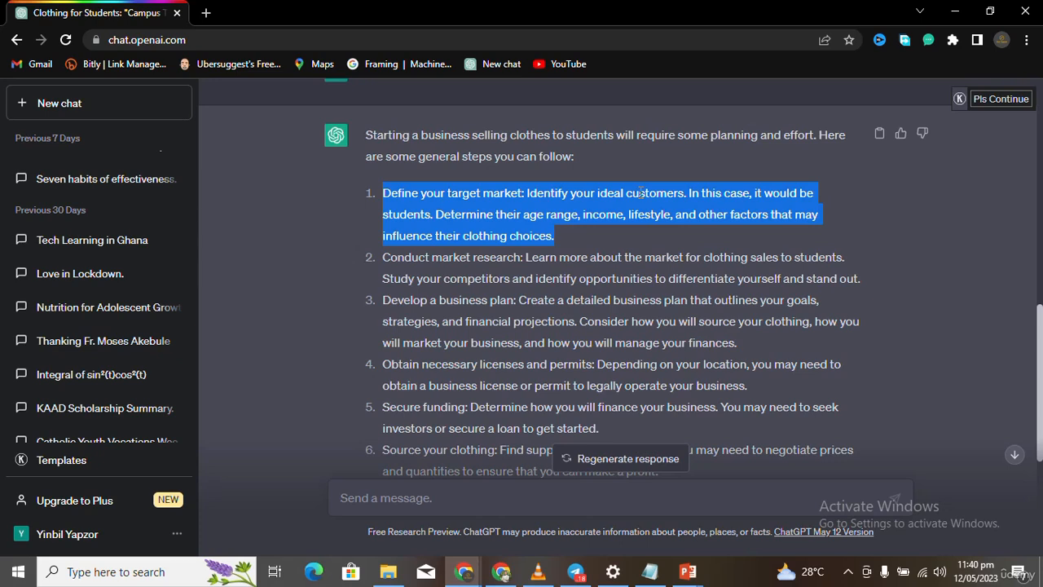
triple_click(646, 259)
click(593, 332)
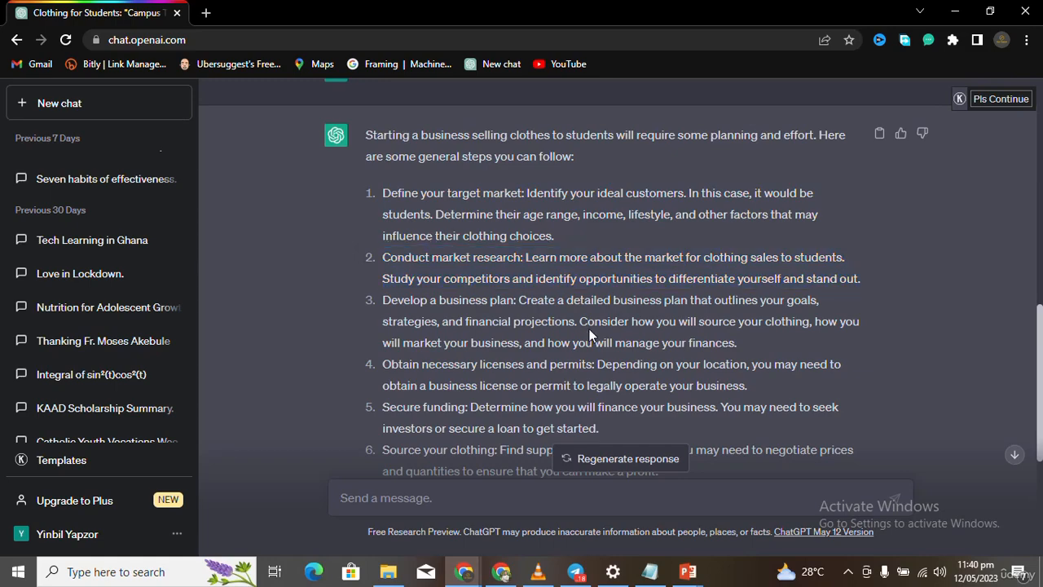
scroll(590, 318, down, 2)
scroll(590, 318, down, 1)
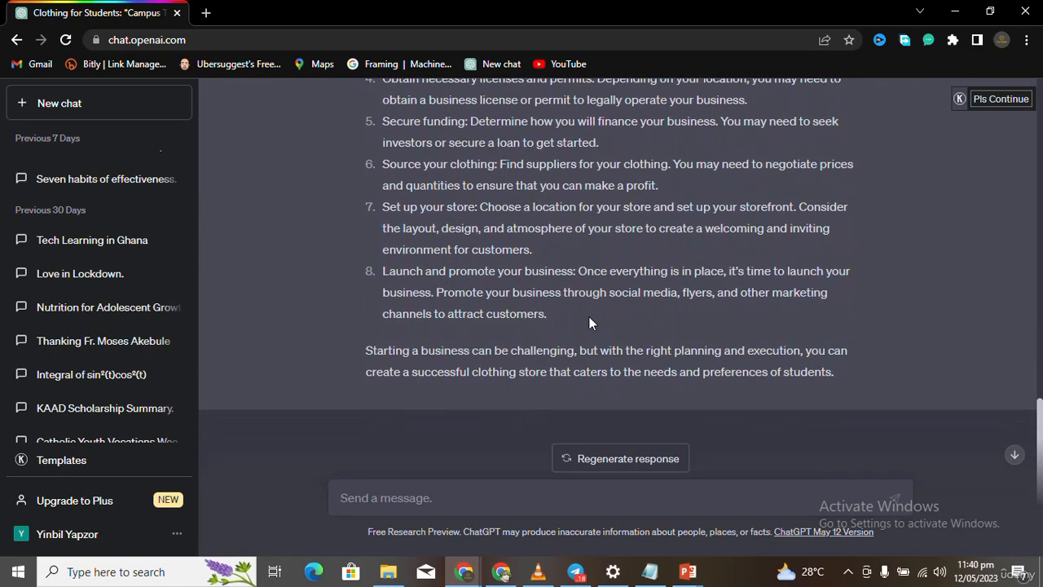
scroll(590, 318, up, 4)
scroll(591, 323, down, 5)
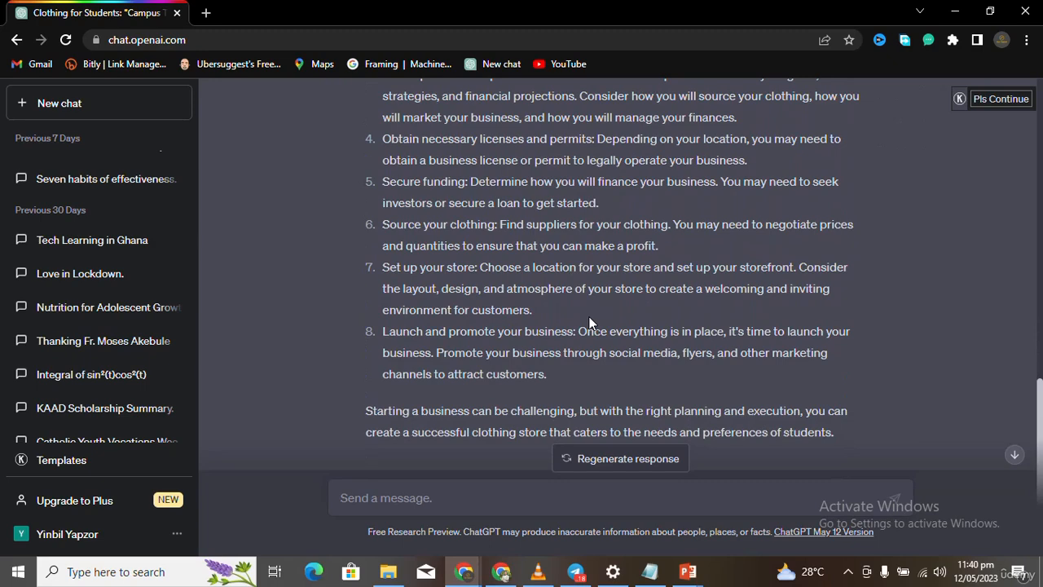
scroll(589, 320, up, 3)
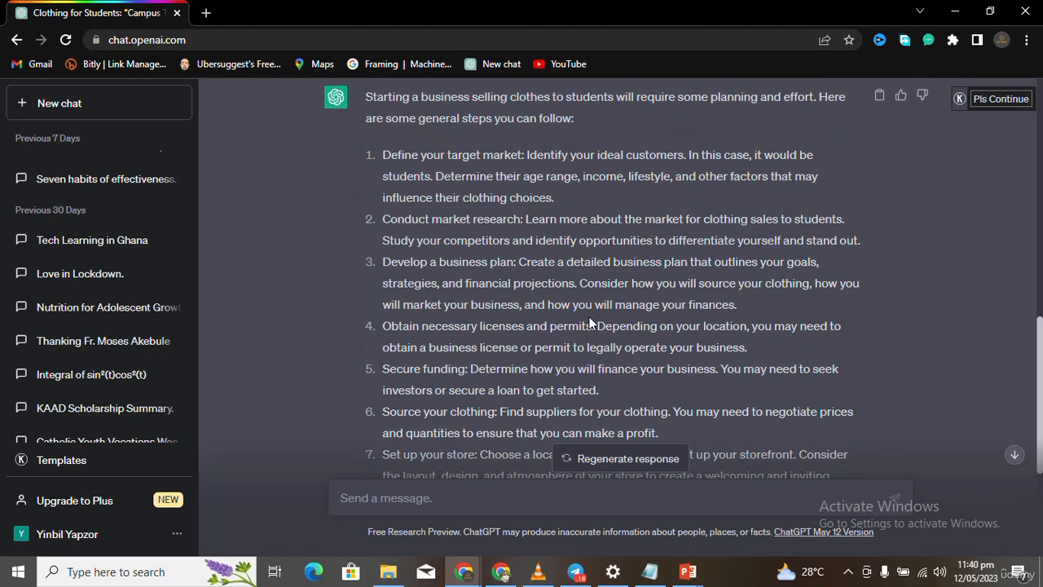
Step: Copy the "Develop a business plan" paragraph from the reply and send it as a new prompt
triple_click(570, 277)
key(ctrl+c)
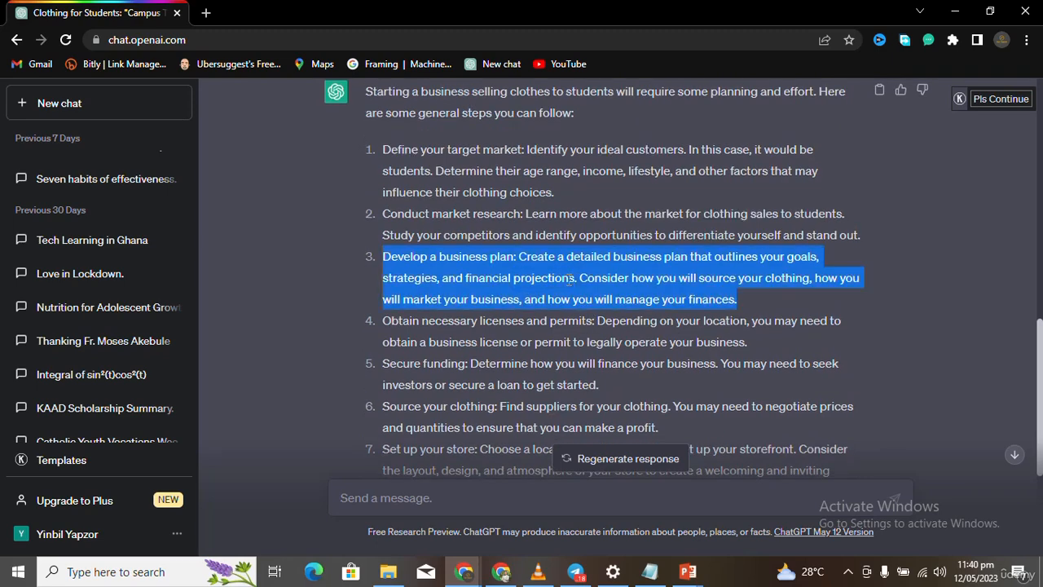
click(425, 499)
key(ctrl+v)
key(Return)
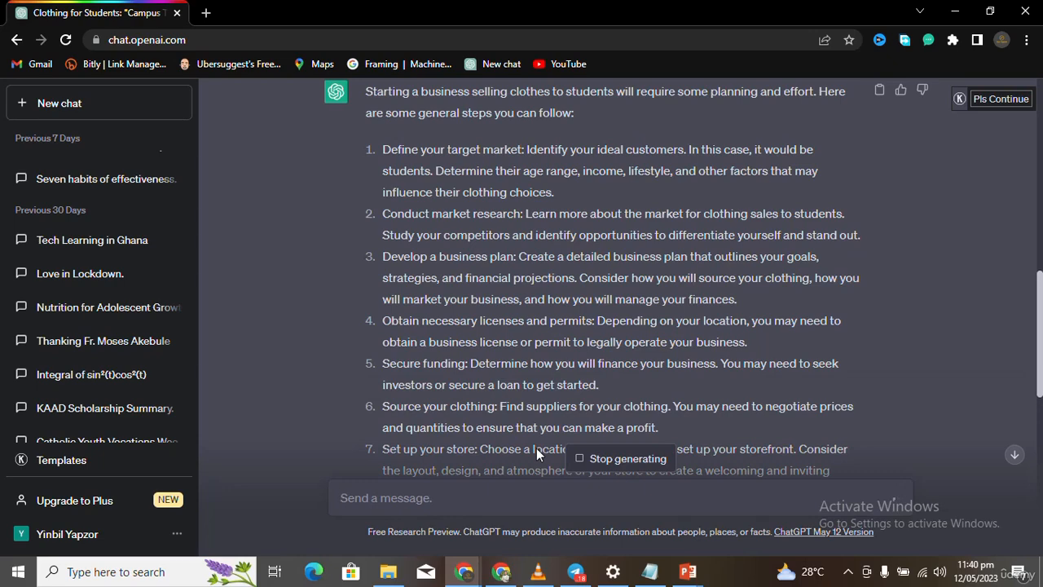
Step: Read through the generated business plan outline, from the executive summary to the closing remarks
drag(697, 299, 706, 235)
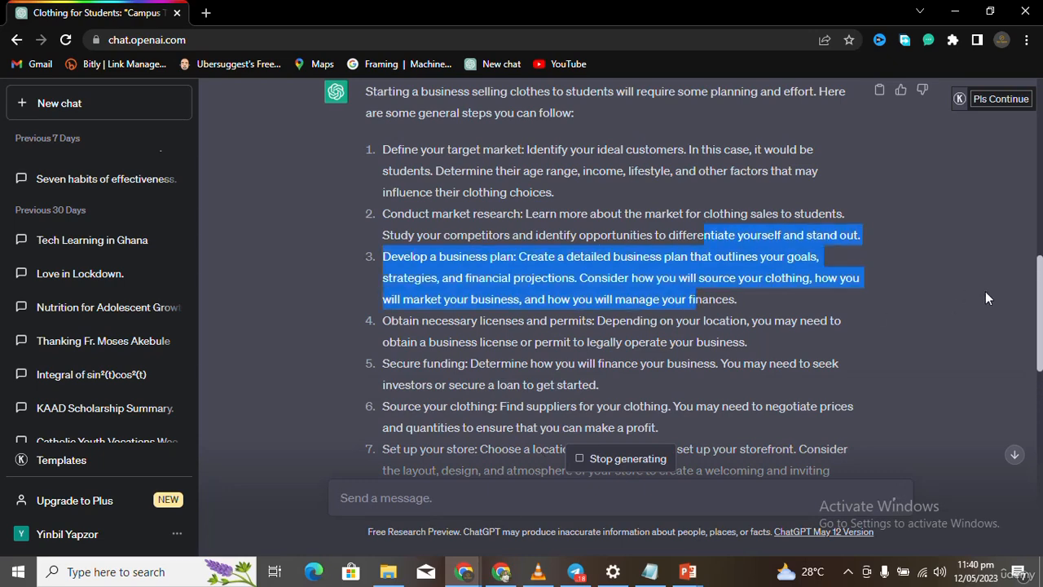
drag(1039, 309, 1026, 440)
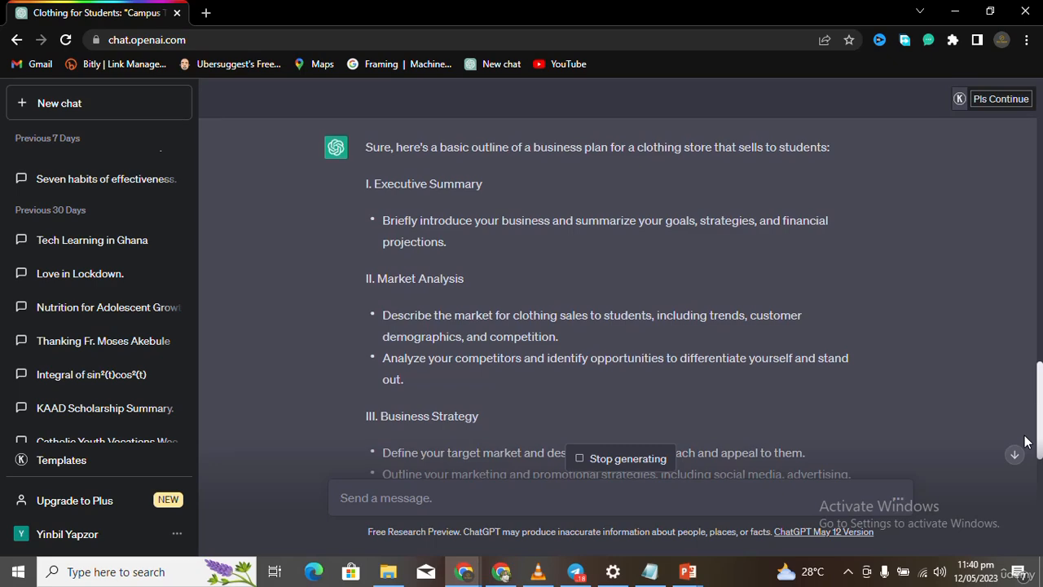
double_click(436, 276)
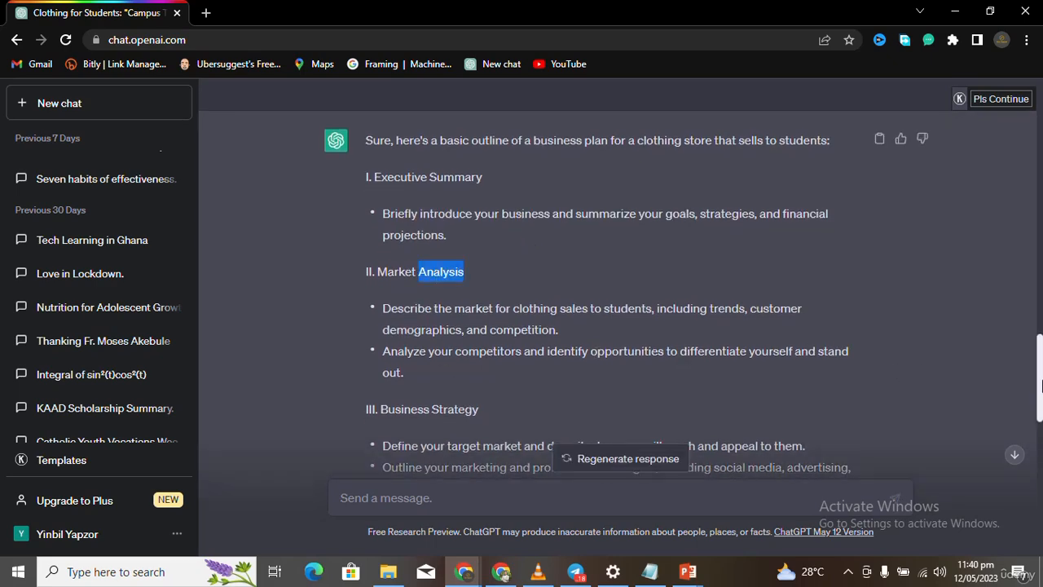
drag(1040, 385, 1029, 492)
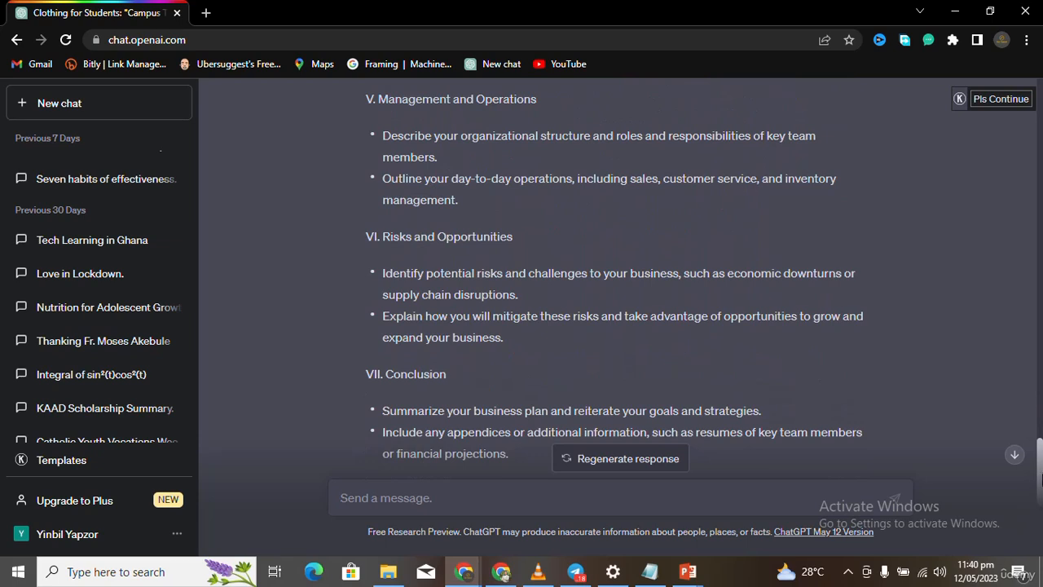
drag(1041, 484, 379, 408)
click(813, 287)
click(1018, 458)
click(551, 499)
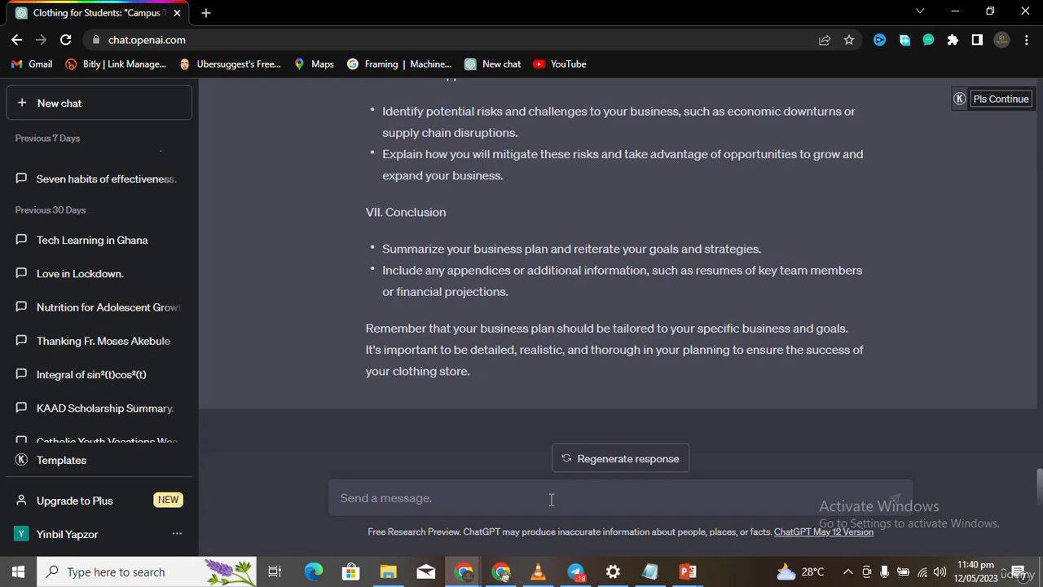
key(ctrl+a)
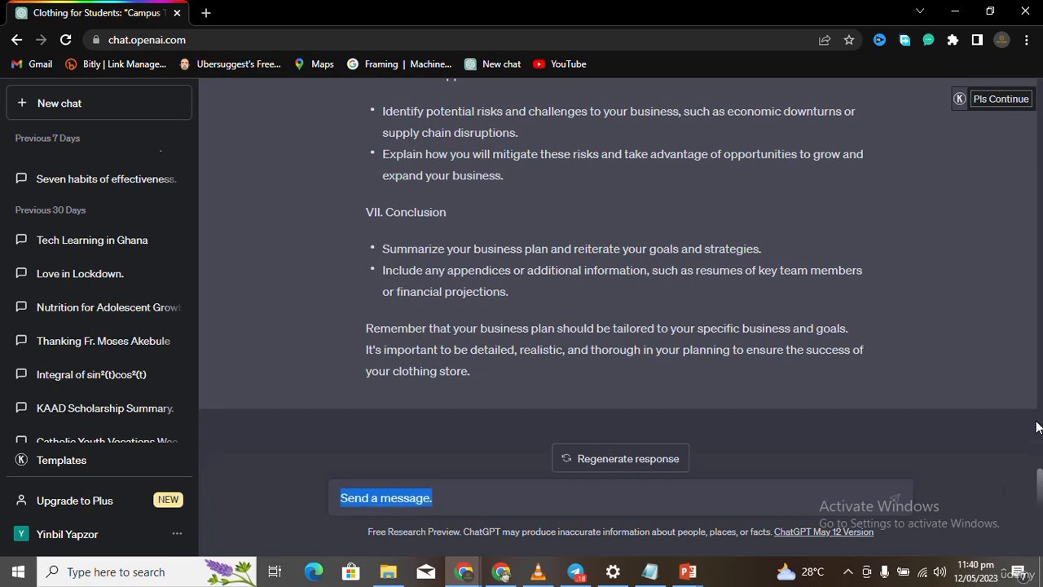
click(718, 334)
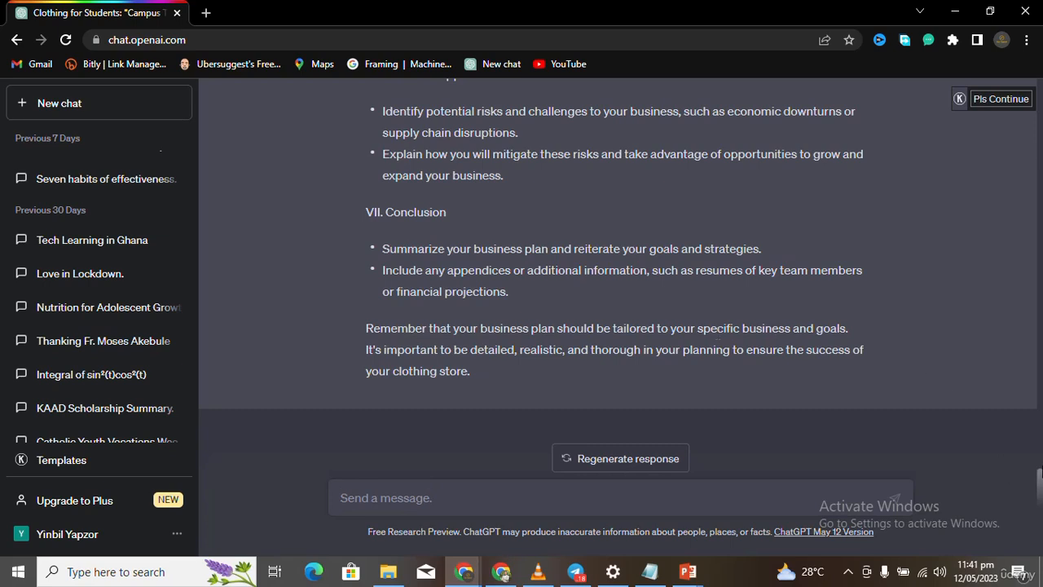
triple_click(1028, 418)
click(757, 334)
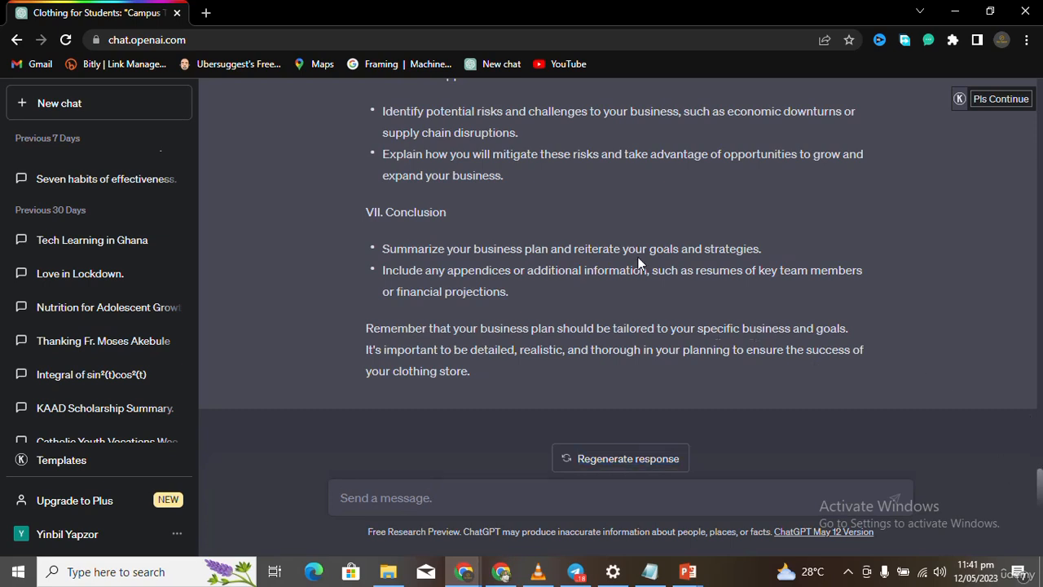